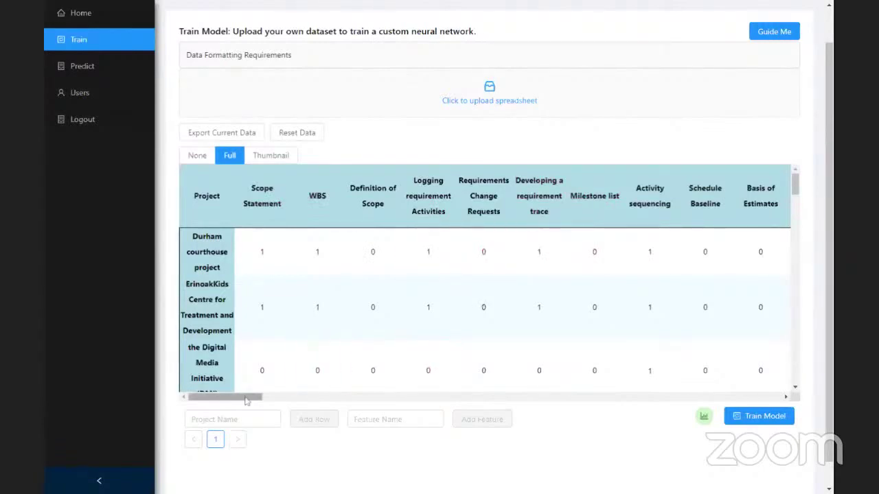
Check the project training dataset across all feature columns through Success Value, and train a model on it.
{"action": "left_click_drag", "start_coordinate": [247, 401], "coordinate": [793, 393]}
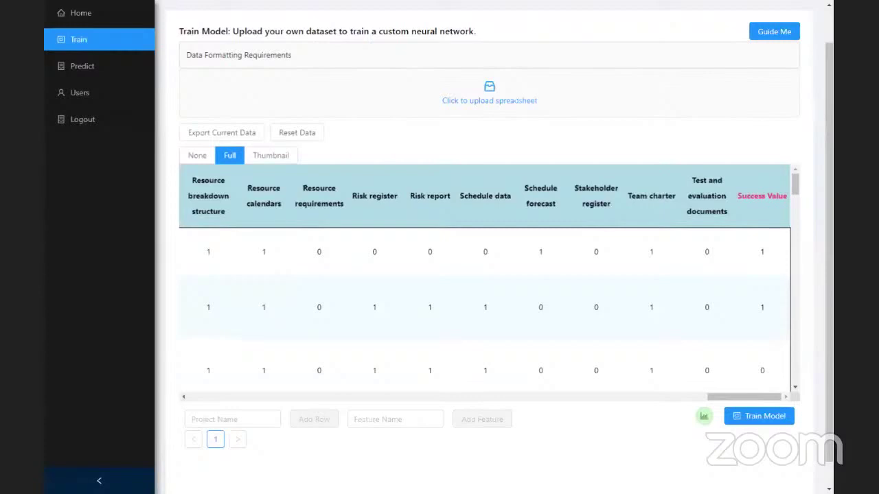
{"action": "left_click_drag", "start_coordinate": [721, 397], "coordinate": [203, 400]}
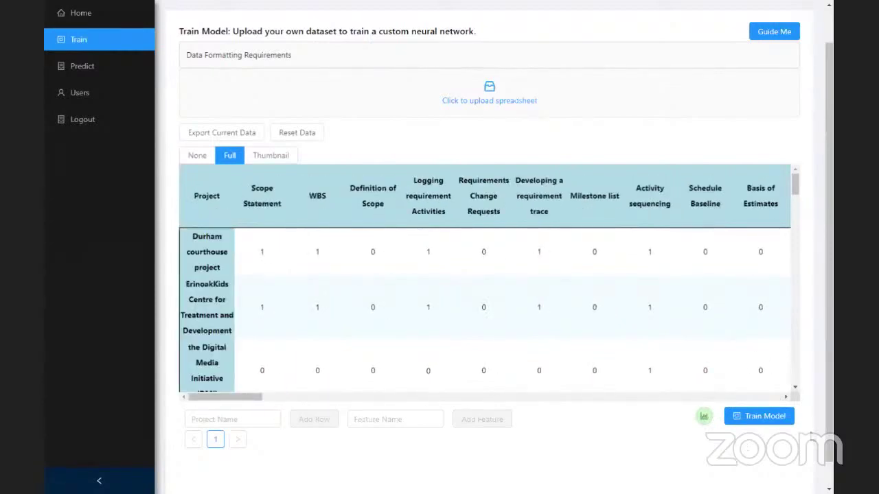
{"action": "left_click", "coordinate": [760, 417]}
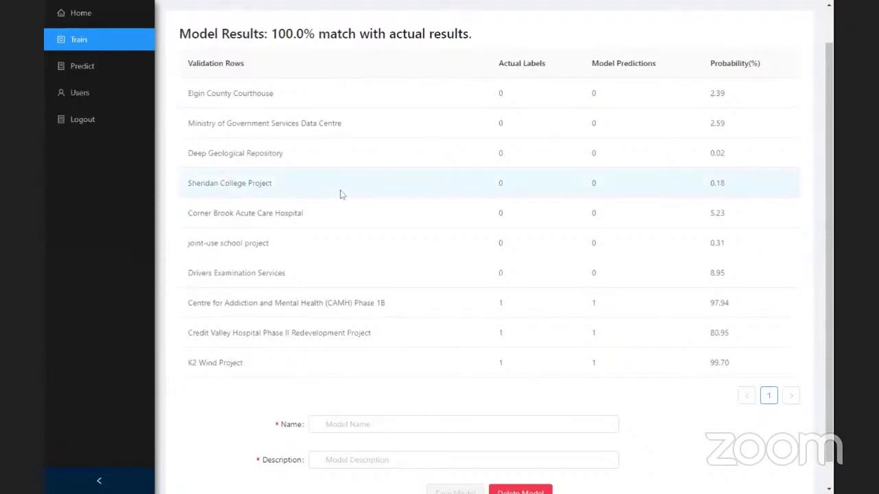
Save the trained model under the presenter's first name followed by "model 1", with the description "Demo".
{"action": "scroll", "coordinate": [341, 195], "scroll_direction": "down", "scroll_amount": 1}
{"action": "left_click", "coordinate": [463, 398]}
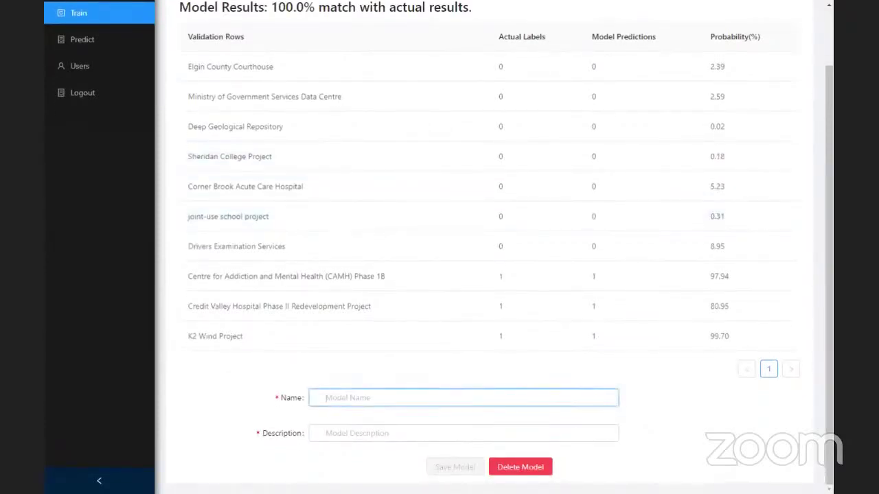
{"action": "type", "text": "Paul model 1"}
{"action": "key", "text": "Tab"}
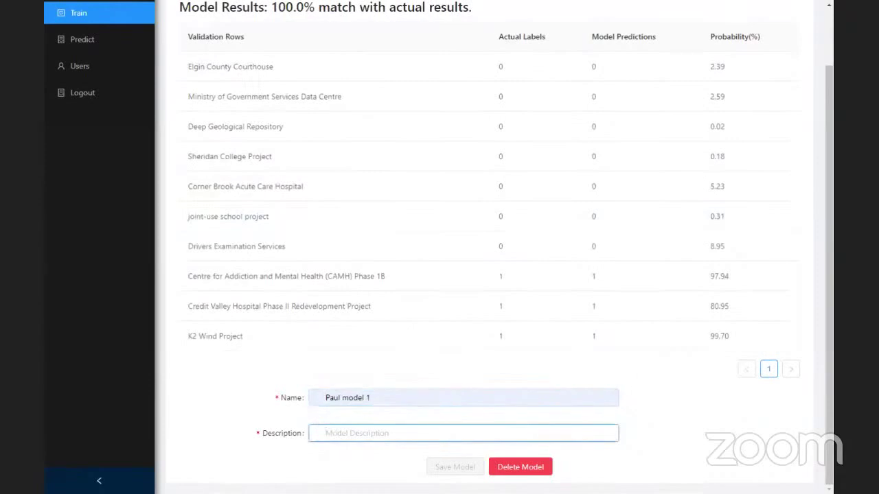
{"action": "type", "text": "Demo"}
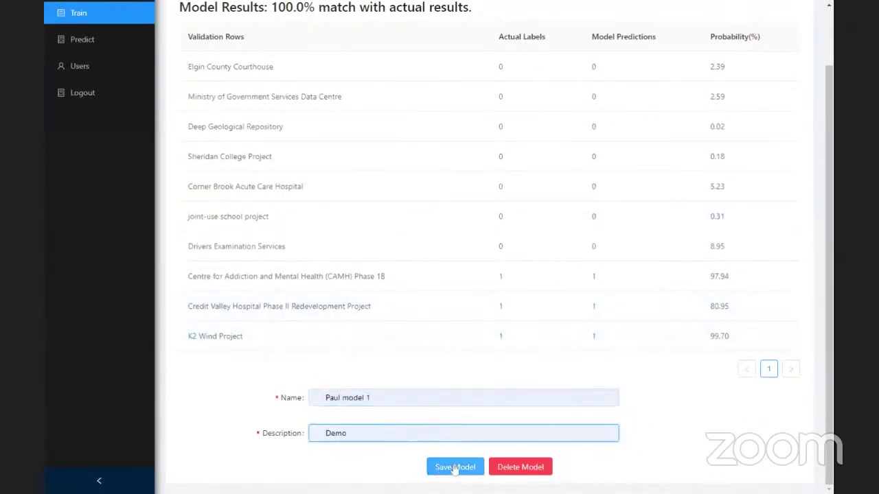
{"action": "left_click", "coordinate": [455, 467]}
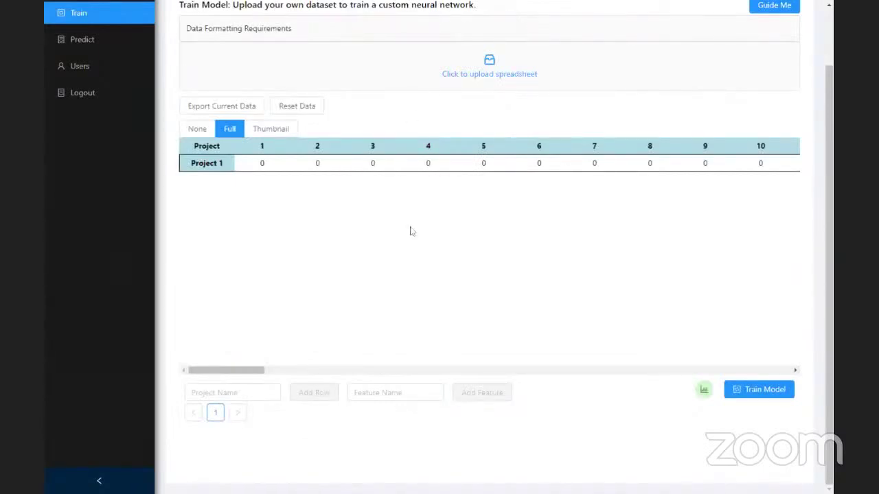
Review the feature values of Project A and Project B under the newest saved model and run a prediction on them.
{"action": "left_click", "coordinate": [82, 42]}
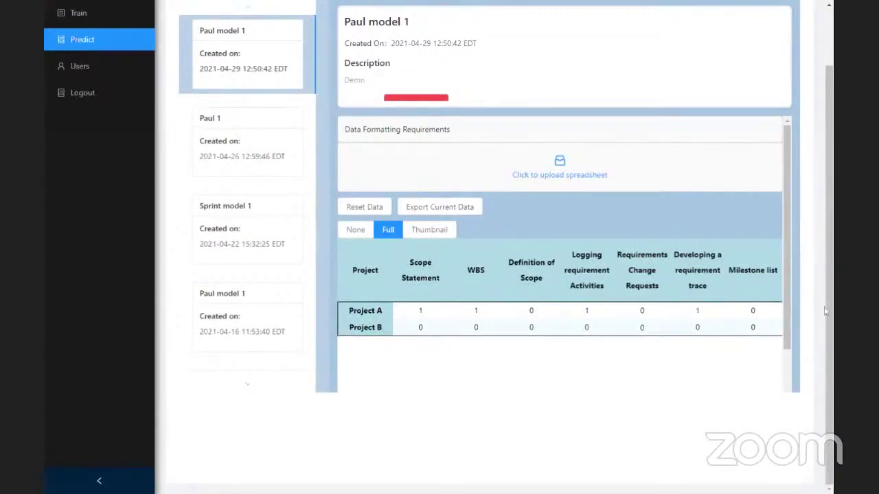
{"action": "scroll", "coordinate": [746, 385], "scroll_direction": "down", "scroll_amount": 1}
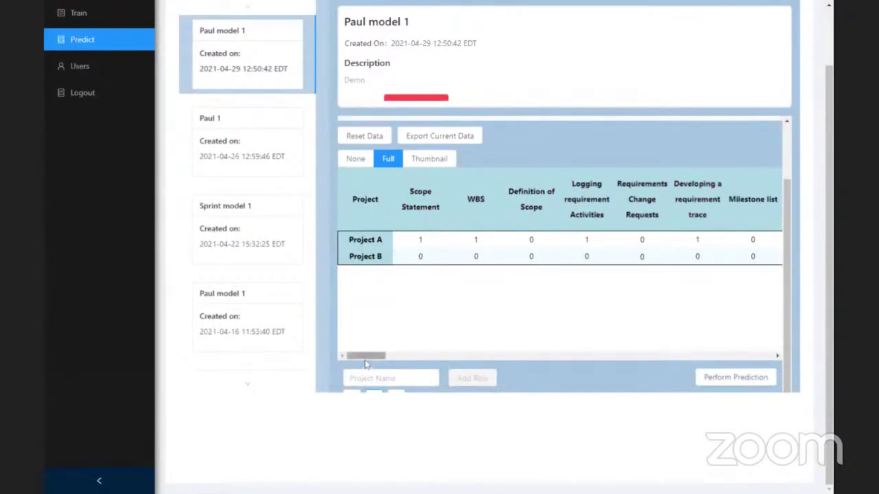
{"action": "left_click_drag", "start_coordinate": [364, 360], "coordinate": [393, 358]}
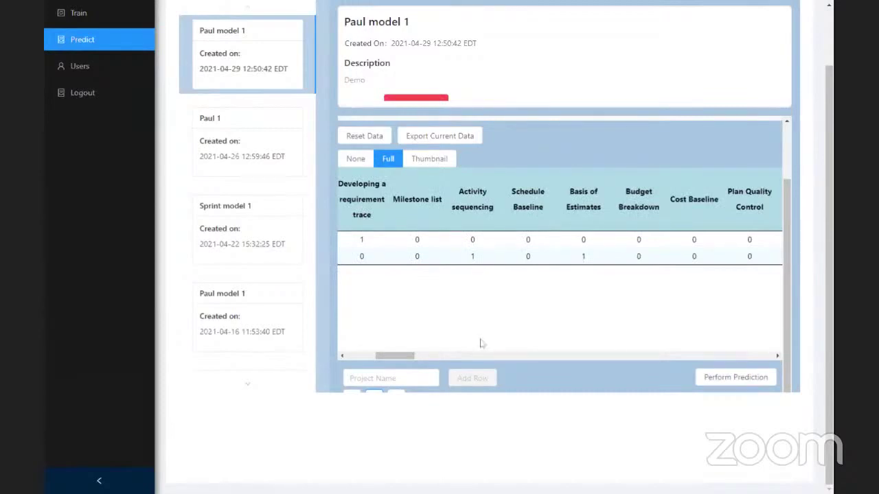
{"action": "left_click_drag", "start_coordinate": [397, 356], "coordinate": [755, 359]}
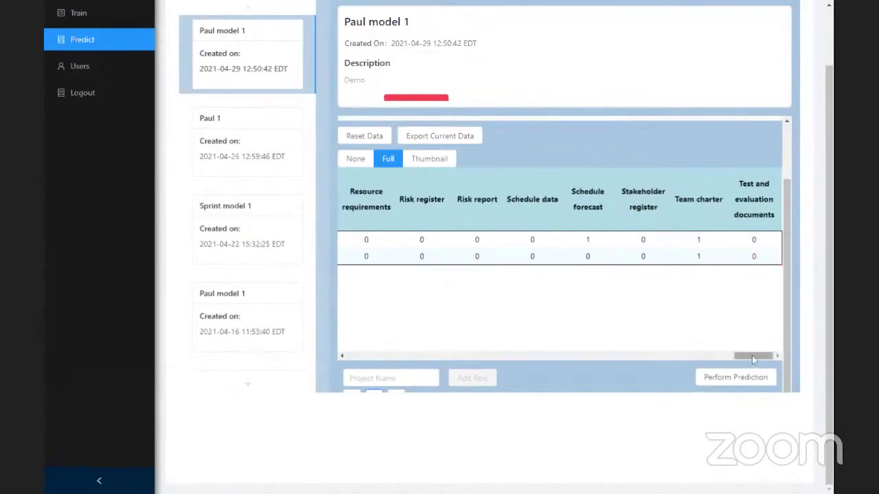
{"action": "left_click_drag", "start_coordinate": [754, 356], "coordinate": [368, 357]}
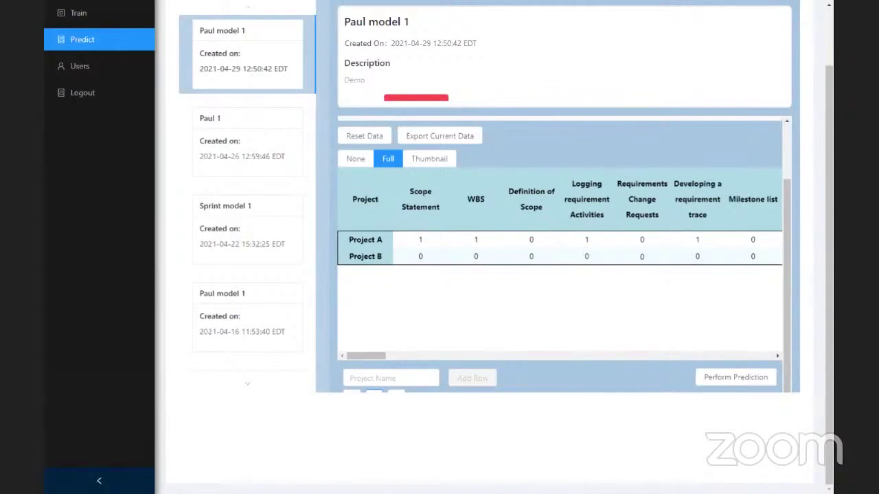
{"action": "left_click", "coordinate": [748, 378]}
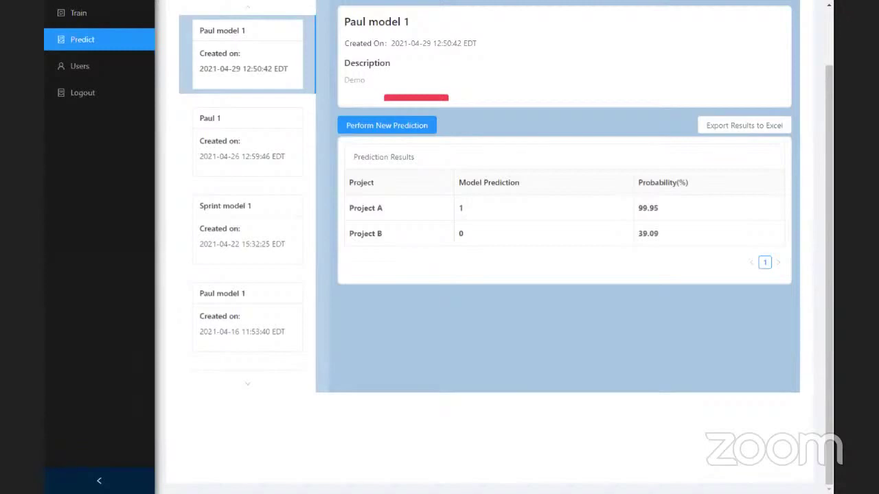
Return to model training and upload the spreadsheet containing the sprint dataset.
{"action": "scroll", "coordinate": [378, 357], "scroll_direction": "up", "scroll_amount": 1}
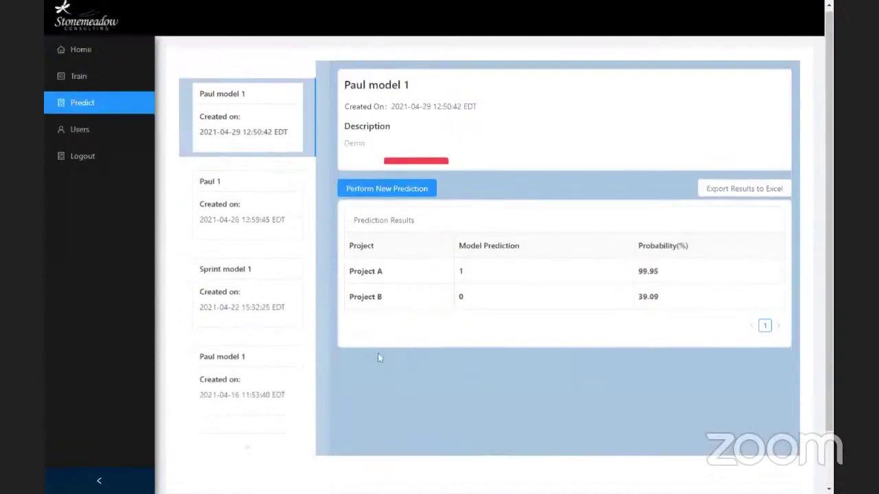
{"action": "left_click", "coordinate": [81, 55]}
{"action": "left_click", "coordinate": [74, 80]}
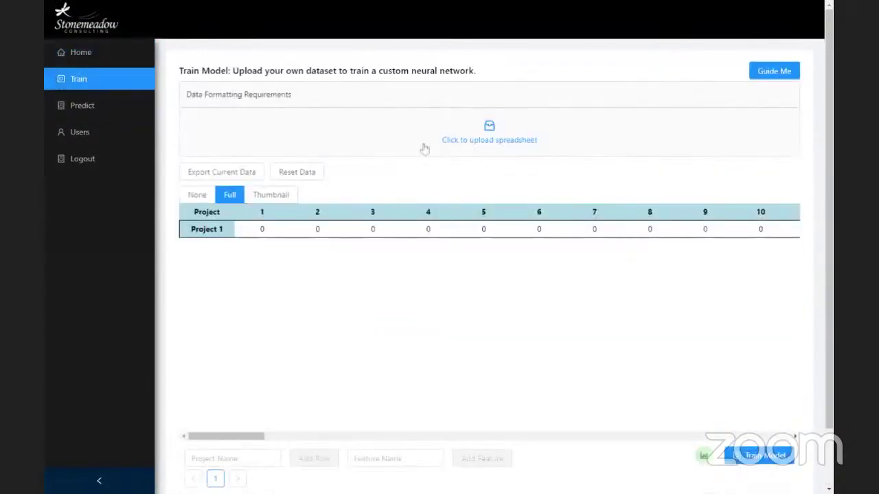
{"action": "left_click", "coordinate": [490, 129]}
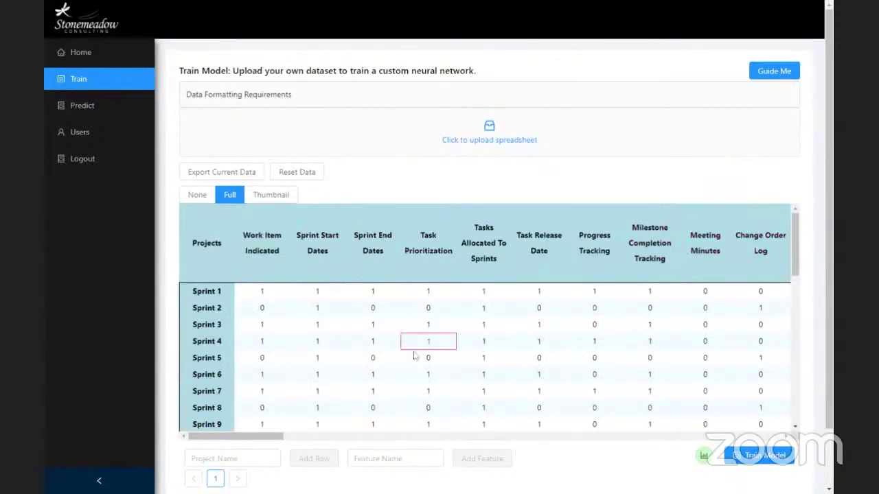
Look over the sprint dataset's rows and feature columns, and train a model on it.
{"action": "scroll", "coordinate": [364, 390], "scroll_direction": "down", "scroll_amount": 5}
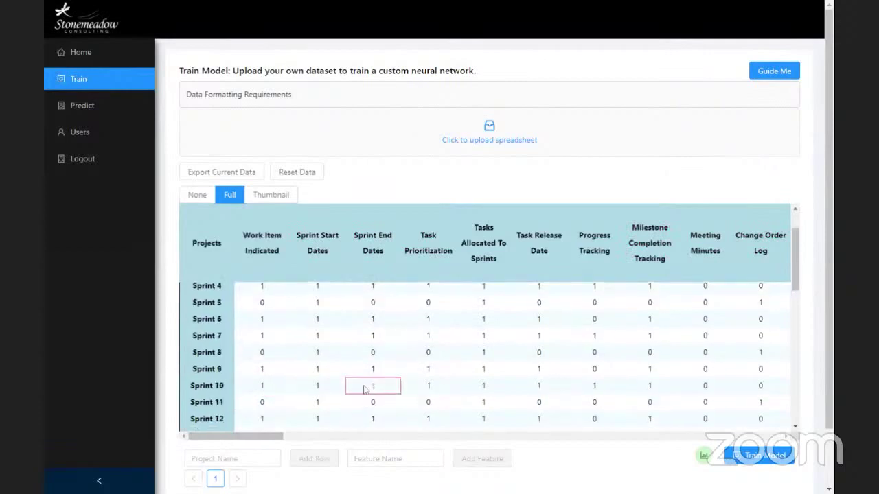
{"action": "left_click_drag", "start_coordinate": [237, 437], "coordinate": [787, 450]}
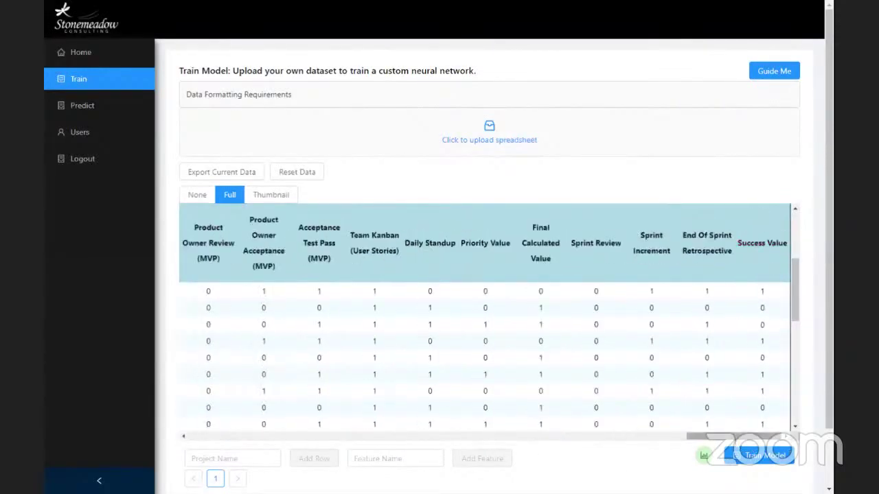
{"action": "left_click_drag", "start_coordinate": [738, 437], "coordinate": [240, 438]}
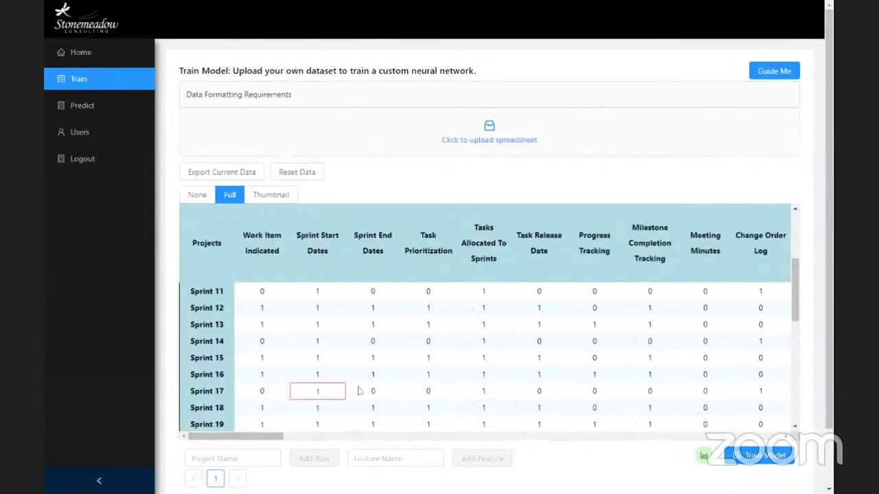
{"action": "left_click", "coordinate": [751, 455]}
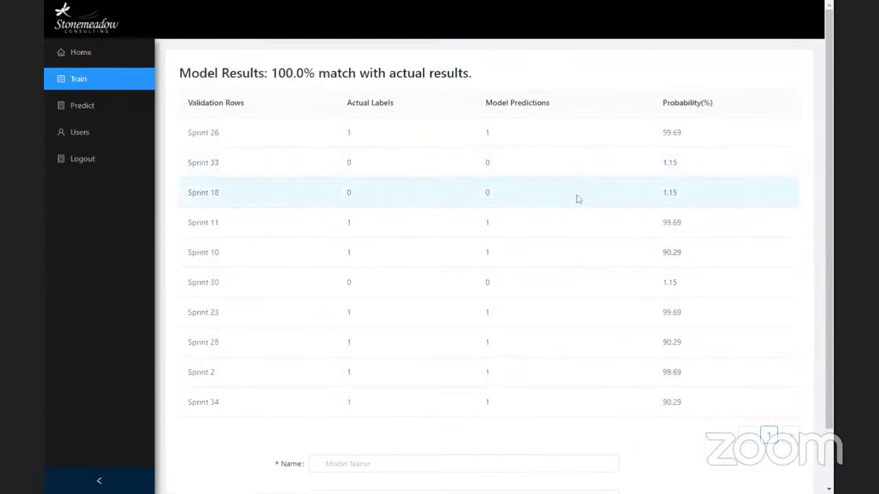
Save the trained sprint model with the name "Sprint model 1" and the description "Demo".
{"action": "scroll", "coordinate": [562, 199], "scroll_direction": "down", "scroll_amount": 2}
{"action": "left_click", "coordinate": [326, 399]}
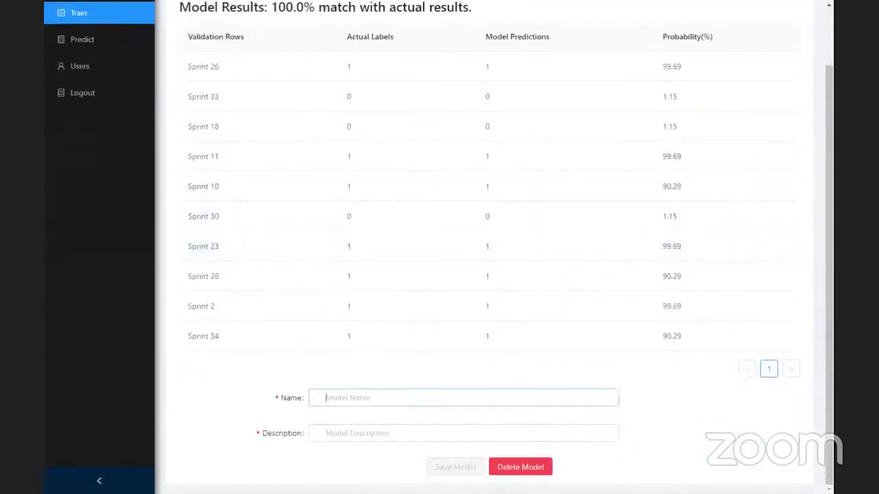
{"action": "key", "text": "Down"}
{"action": "key", "text": "Return"}
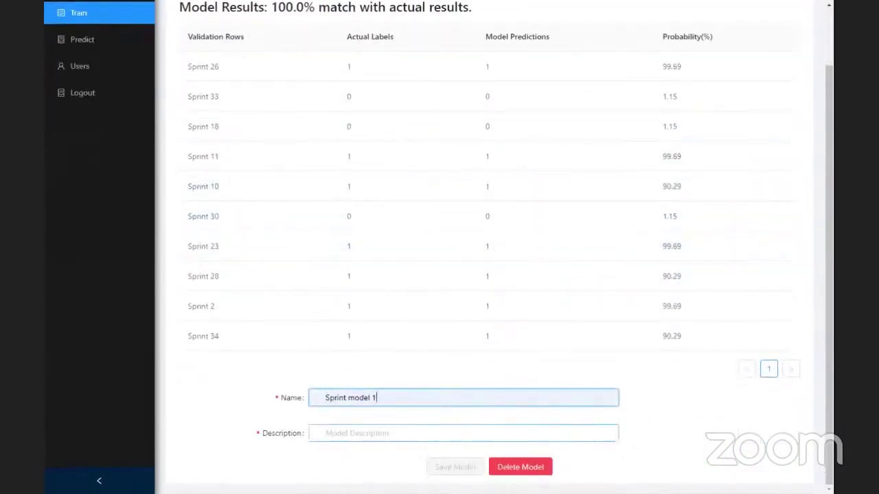
{"action": "key", "text": "Tab"}
{"action": "type", "text": "Demo"}
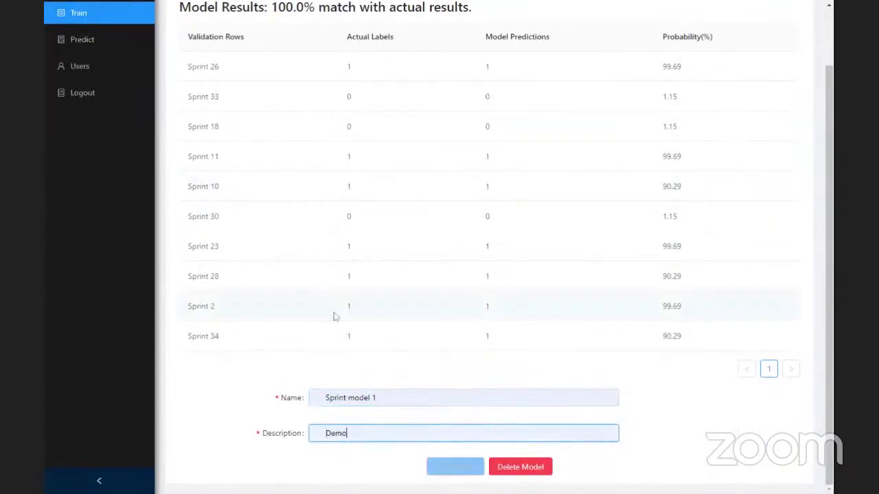
{"action": "left_click", "coordinate": [455, 467]}
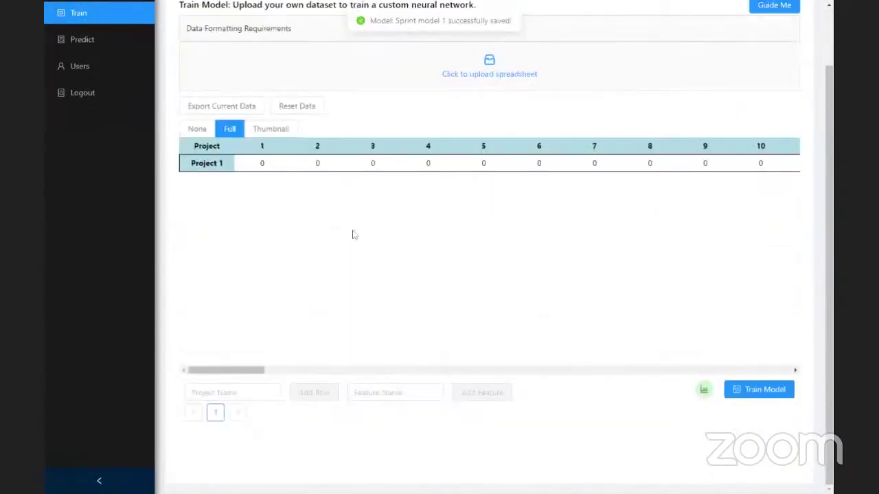
Run a prediction for Sprint A, Sprint B and Sprint C with the newest Sprint model 1.
{"action": "left_click", "coordinate": [83, 41]}
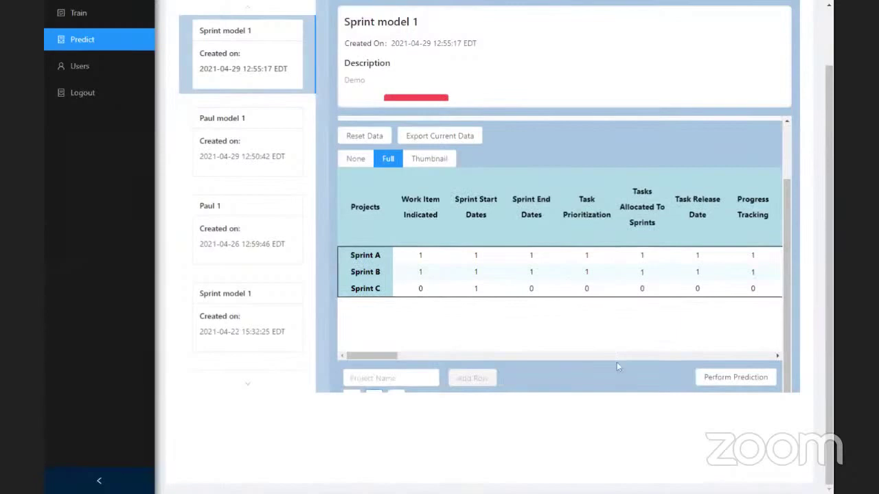
{"action": "left_click", "coordinate": [734, 378]}
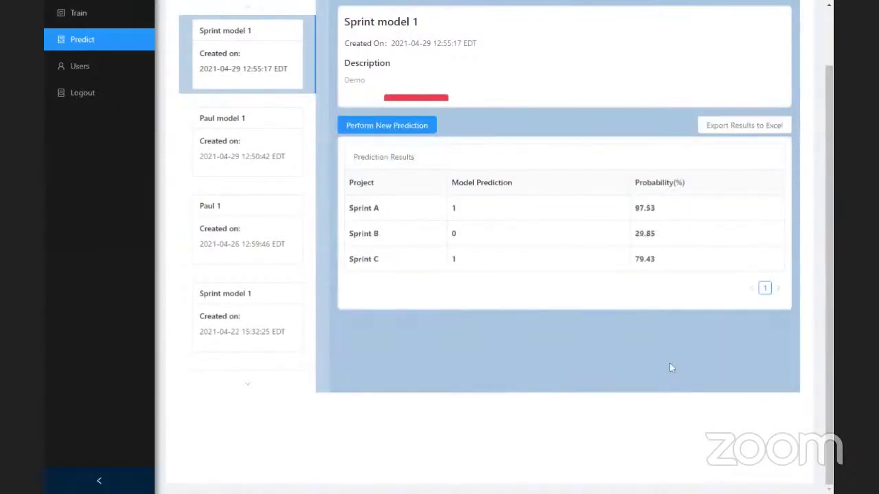